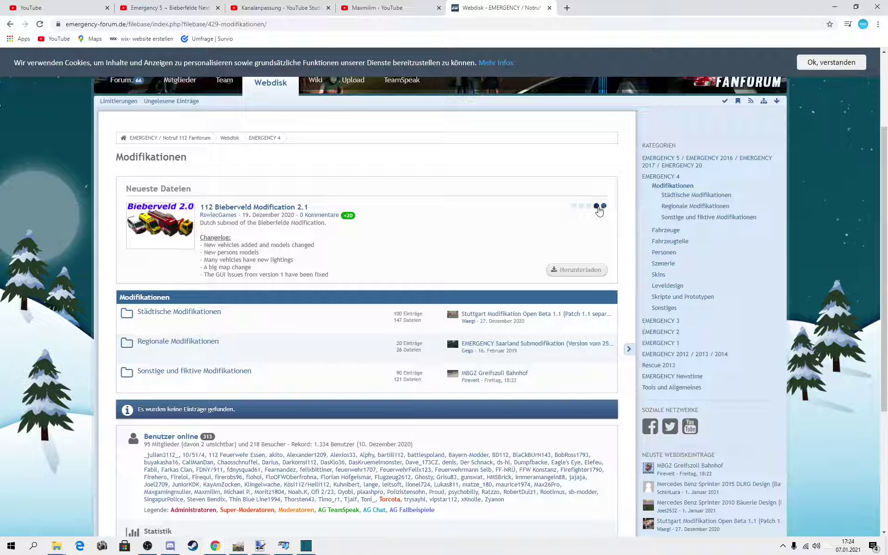
- Open the Iserlohn meets Bieberfelde 1.1-beta mod entry and review its changelog, known bugs, screenshots and download files
click(244, 208)
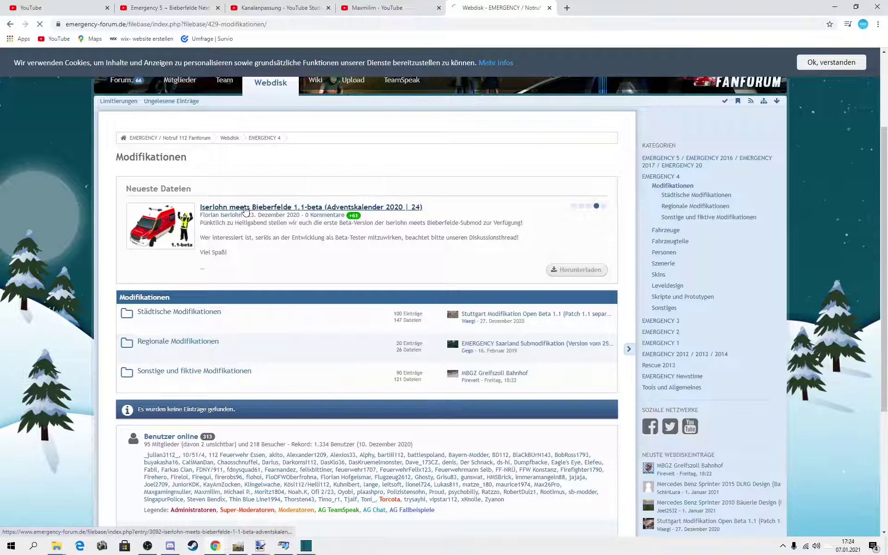
scroll(292, 242, down, 2)
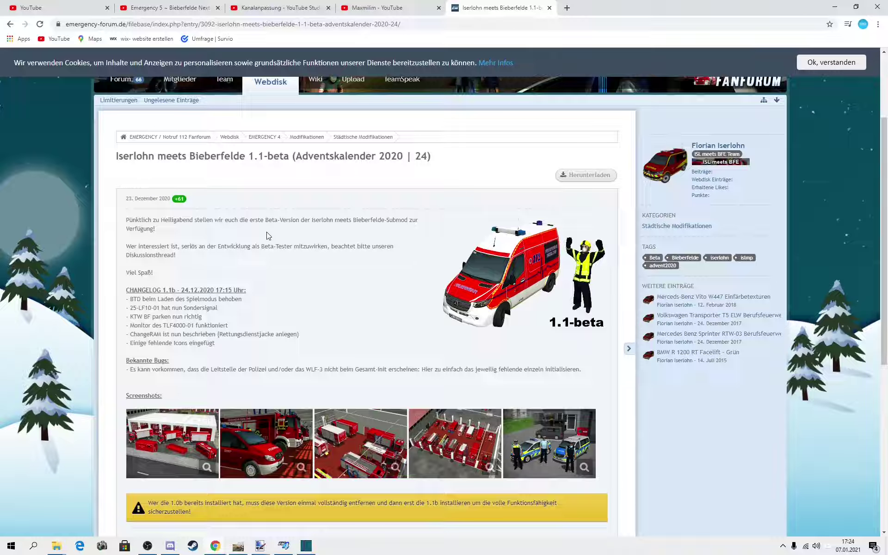
scroll(279, 245, down, 3)
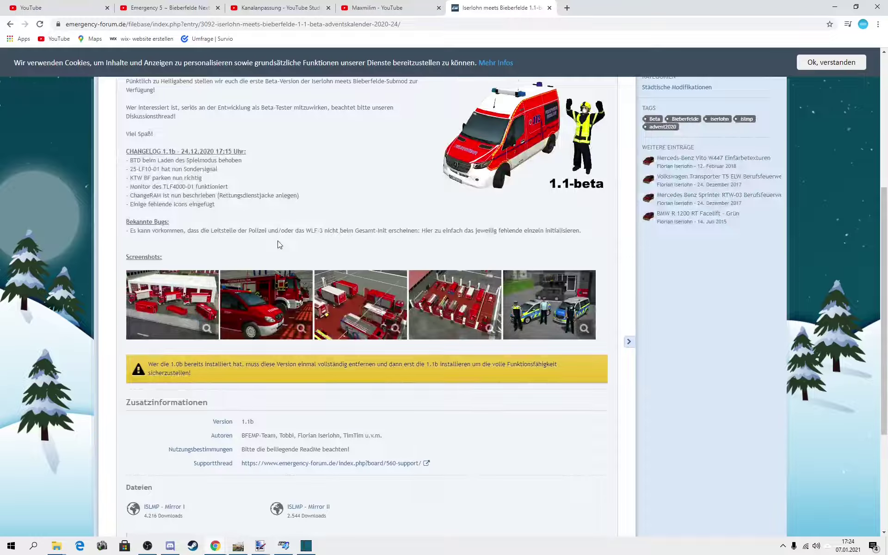
scroll(339, 247, up, 1)
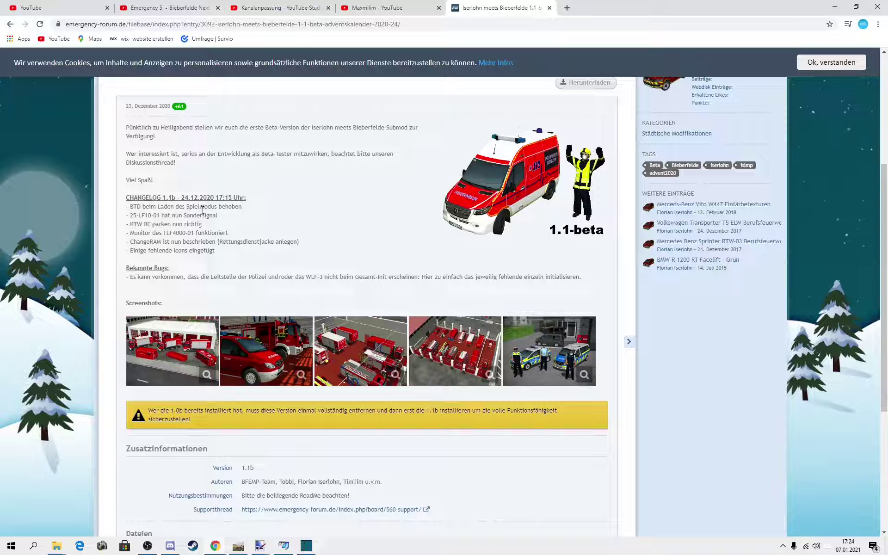
scroll(318, 242, up, 1)
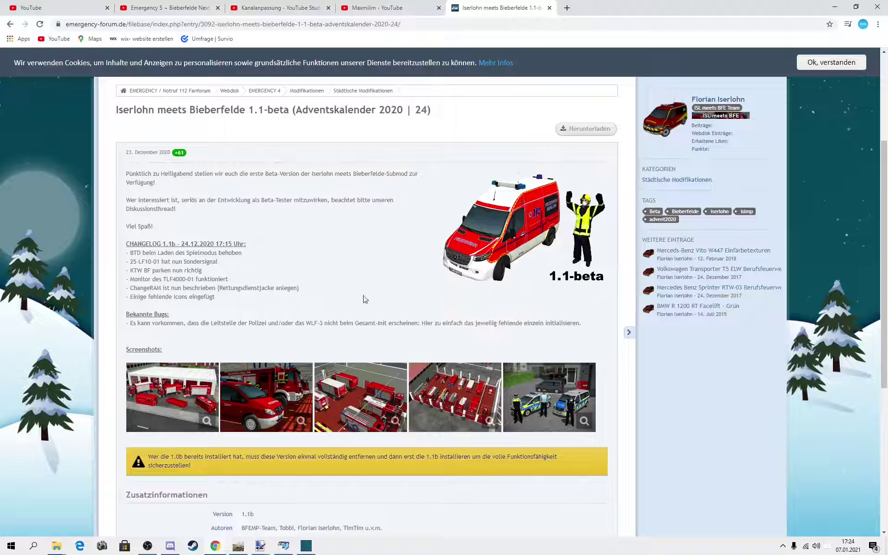
scroll(398, 236, down, 2)
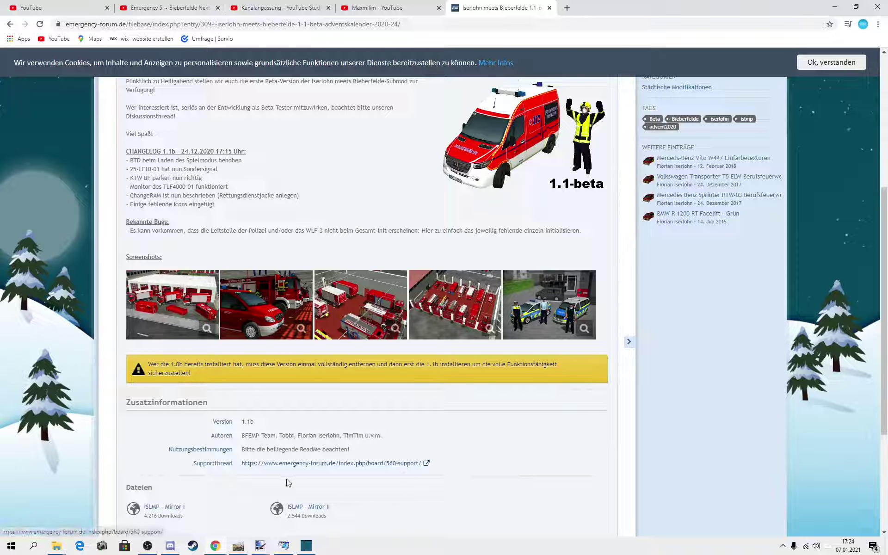
- Open the mod's download page and download the files from ISLMP - Mirror I
scroll(470, 250, up, 4)
click(574, 222)
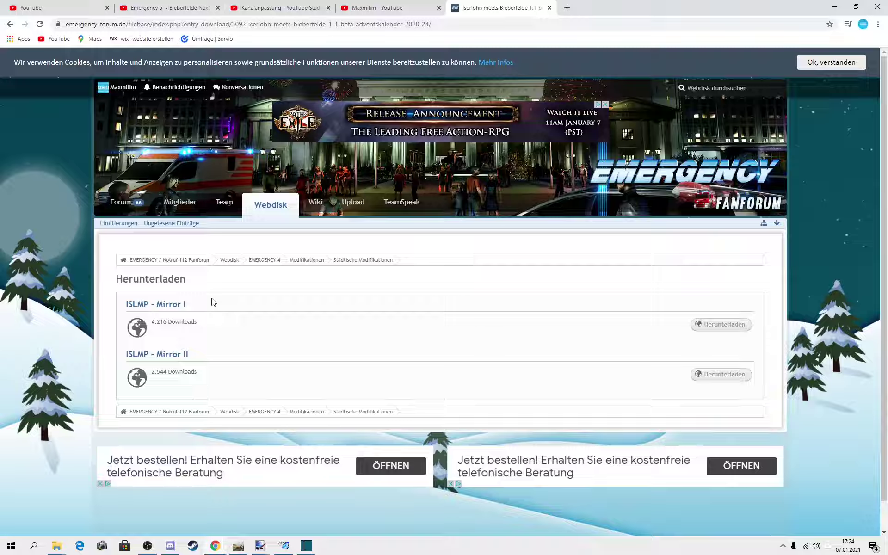
click(162, 305)
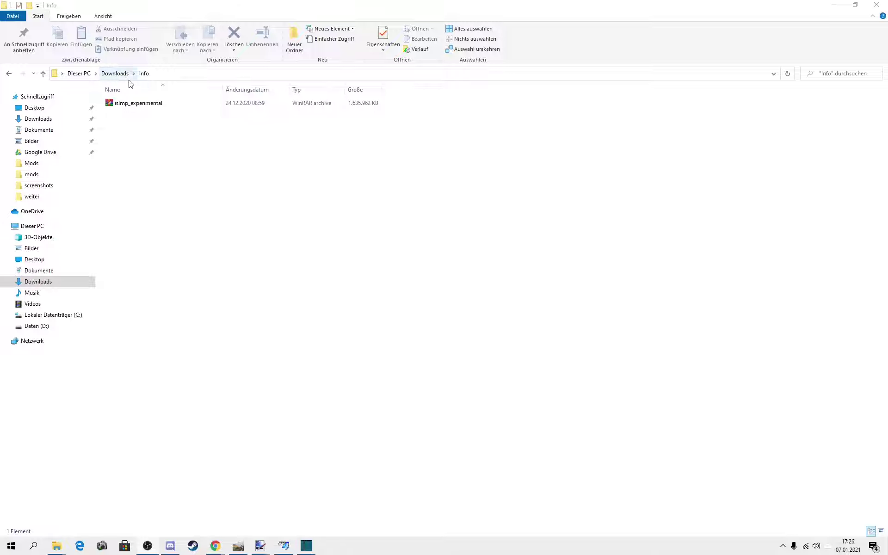
- Extract the downloaded islmp_experimental archive in Downloads\Info into its own islmp_experimental folder
click(149, 105)
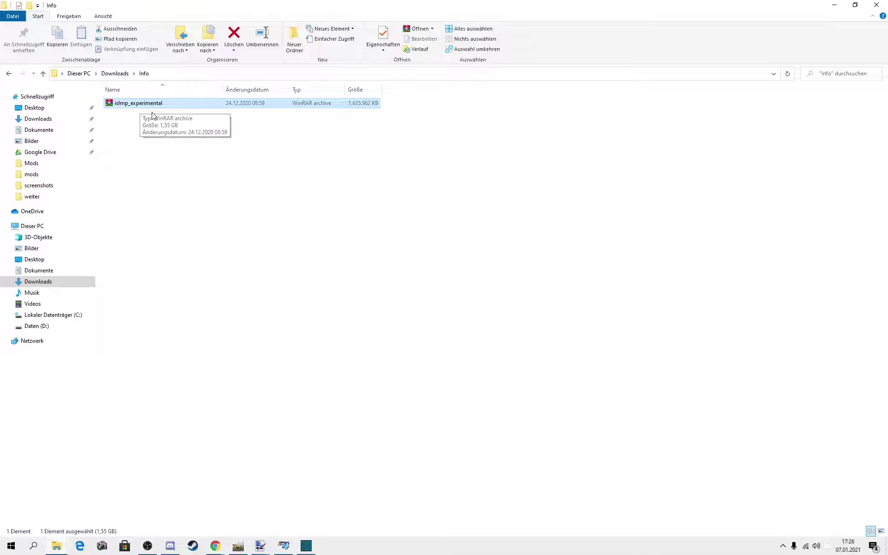
right_click(151, 107)
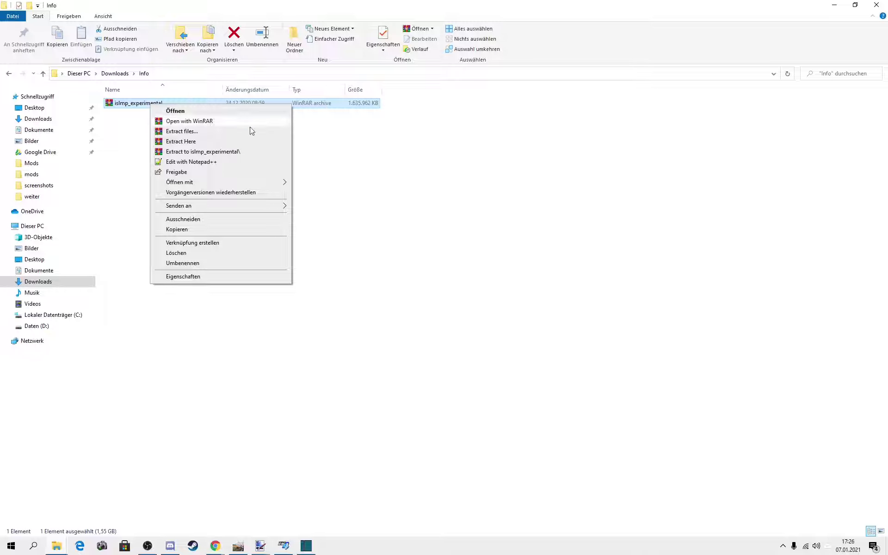
click(218, 153)
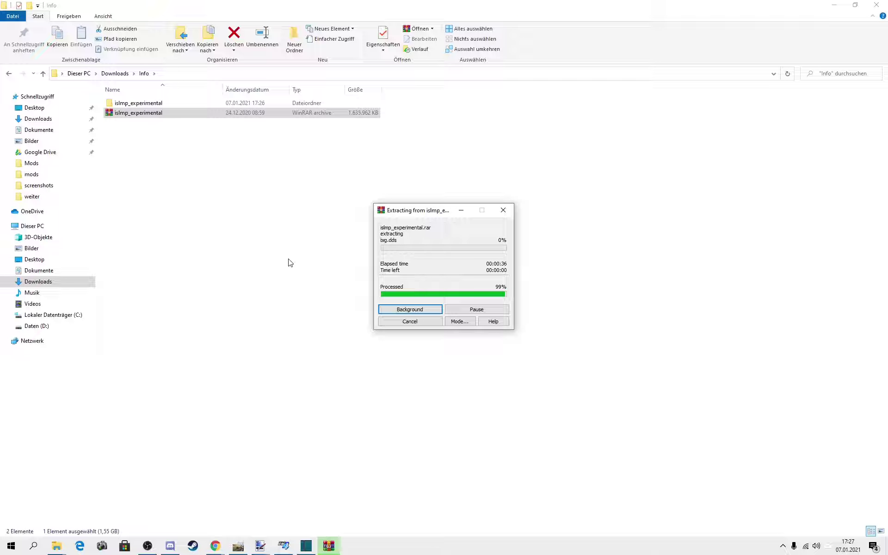
click(202, 182)
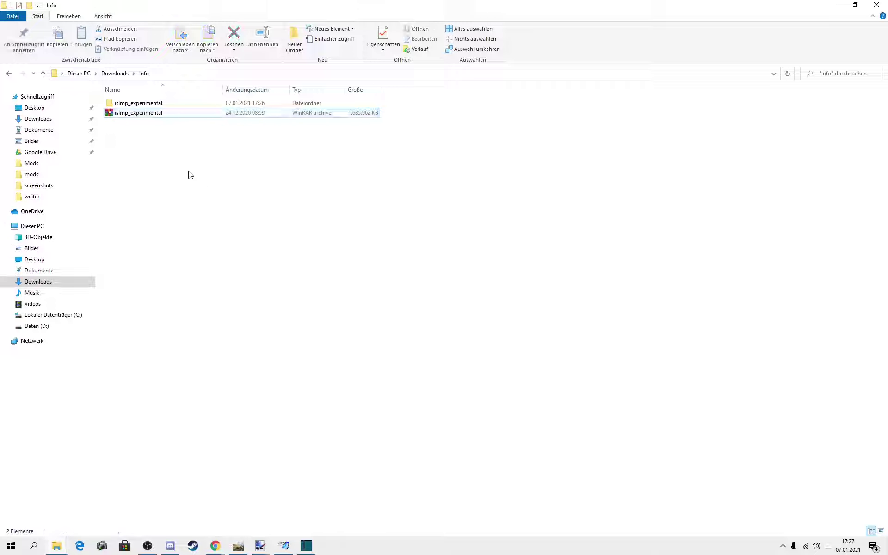
- Open the inner islmp_experimental folder, inspect the contents of Models\Vehicles, and return to the mod's main folder
double_click(165, 104)
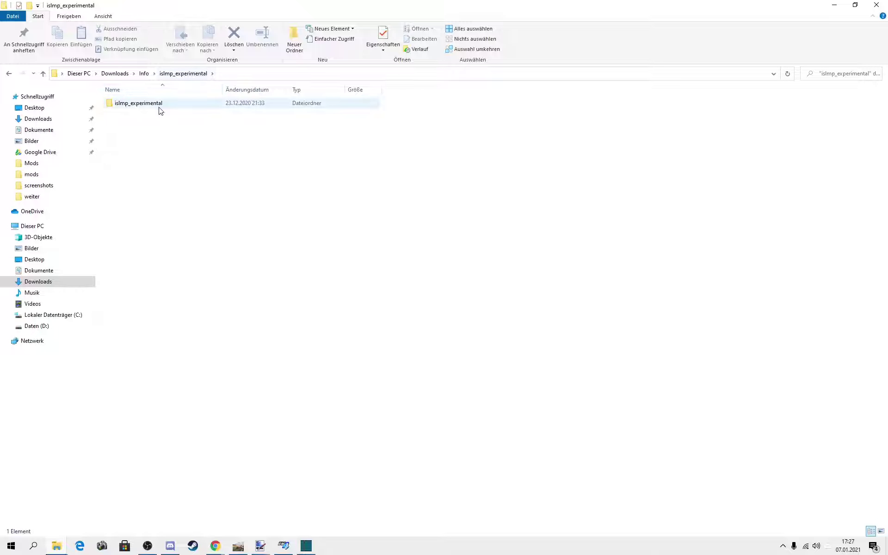
double_click(189, 104)
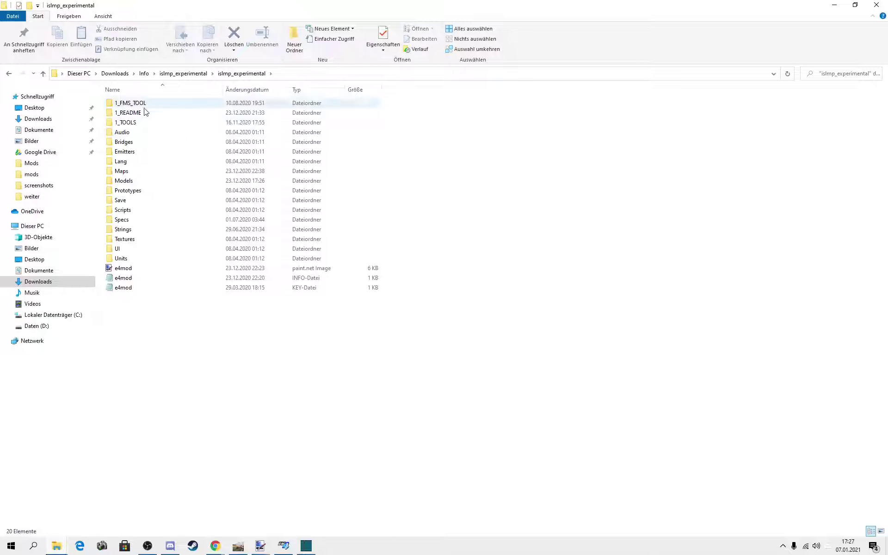
click(145, 182)
double_click(145, 182)
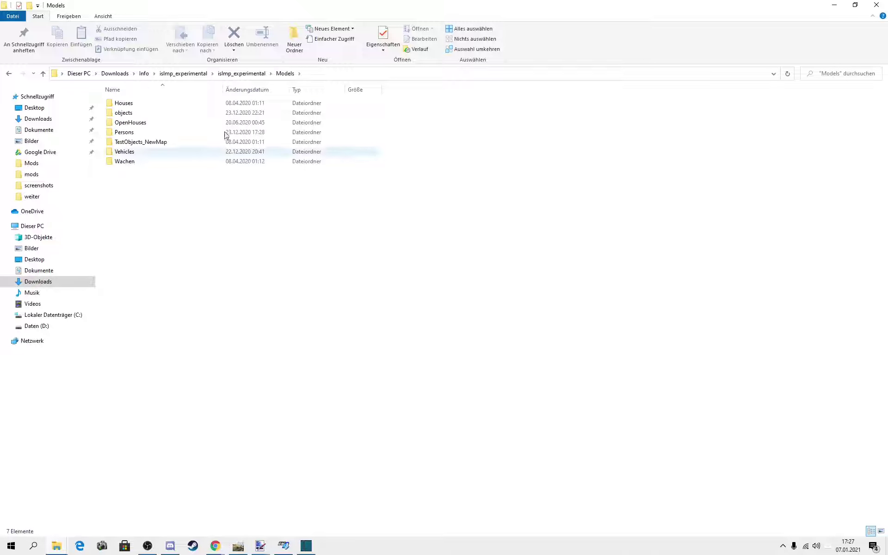
double_click(139, 153)
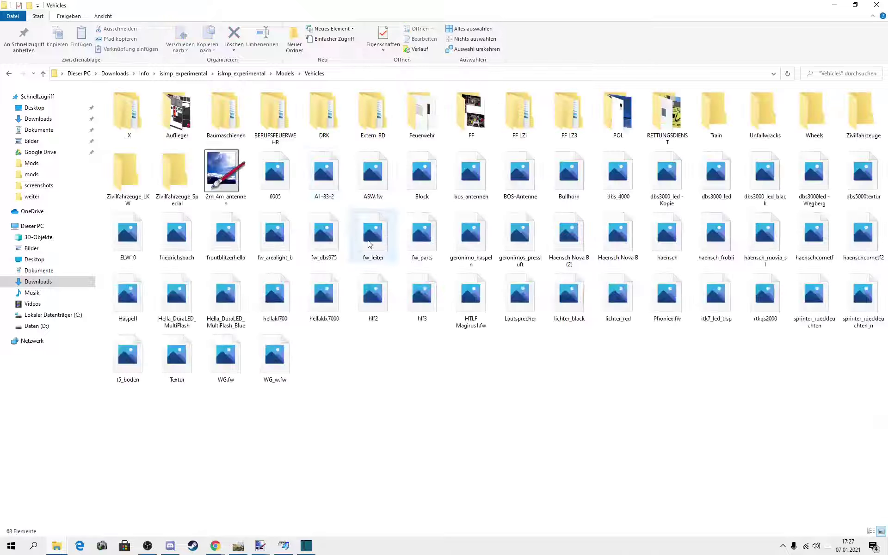
click(9, 74)
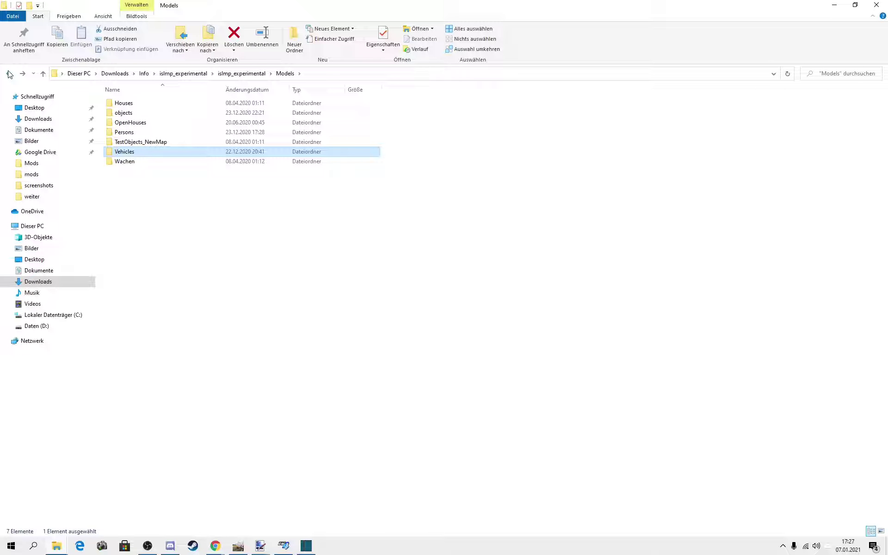
click(10, 74)
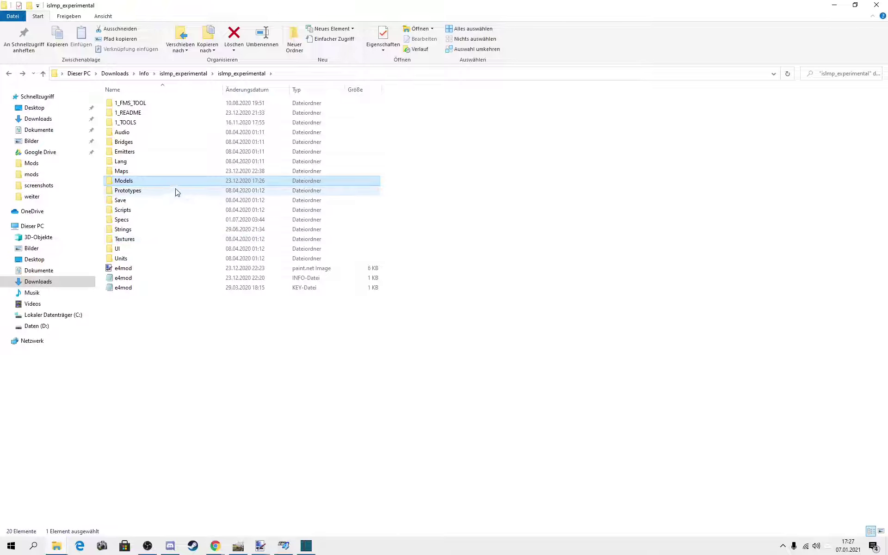
- Examine the vehicle prototype files in Prototypes\Vehicles\__ Feuerwehr and return to the mod's main folder
double_click(141, 191)
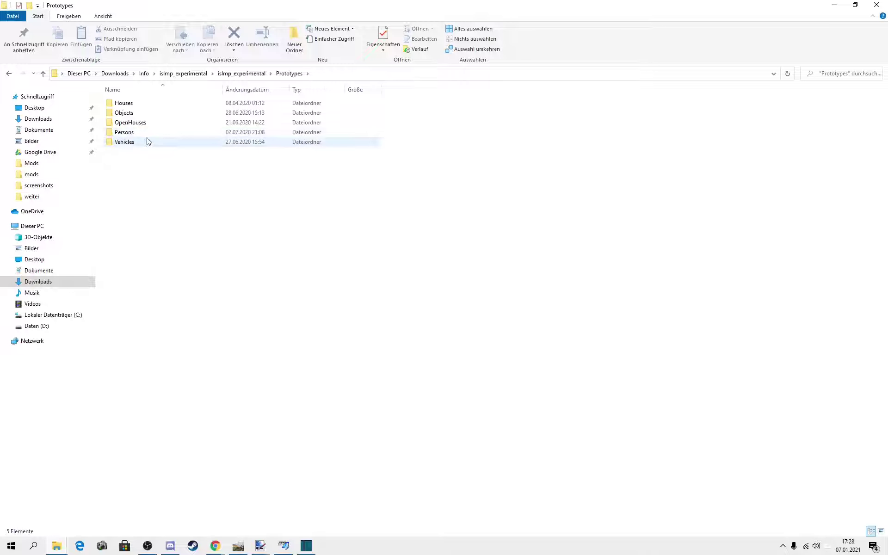
double_click(146, 140)
double_click(139, 103)
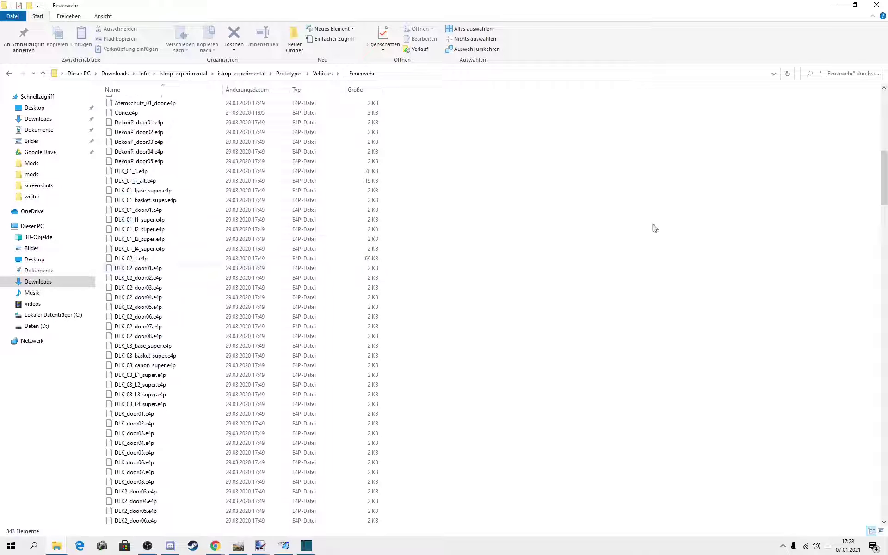
drag(884, 176, 884, 502)
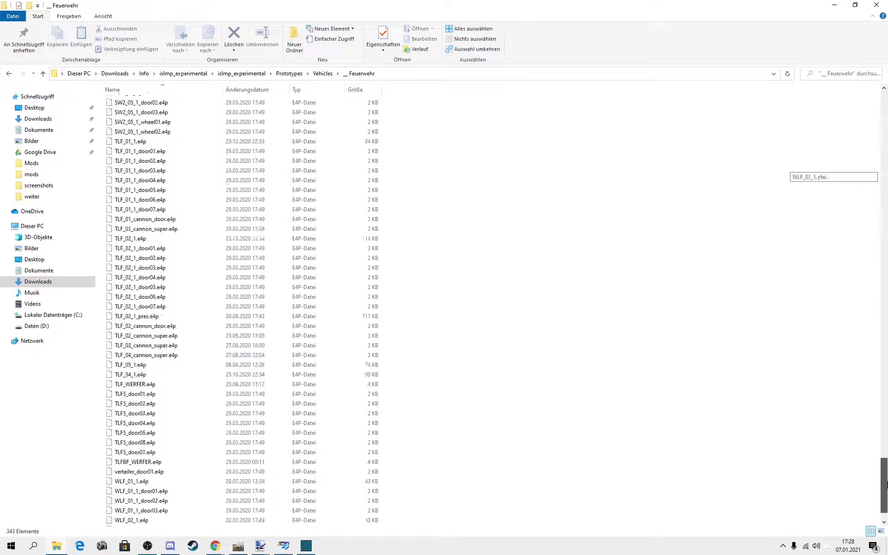
click(9, 75)
click(9, 75)
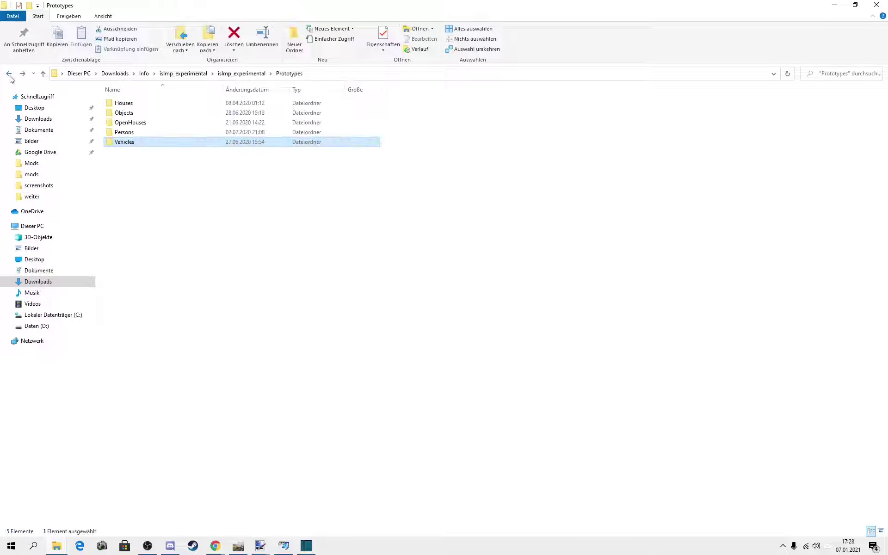
click(9, 75)
- Go up to the outer islmp_experimental folder and check the inner folder's size in its properties
click(185, 73)
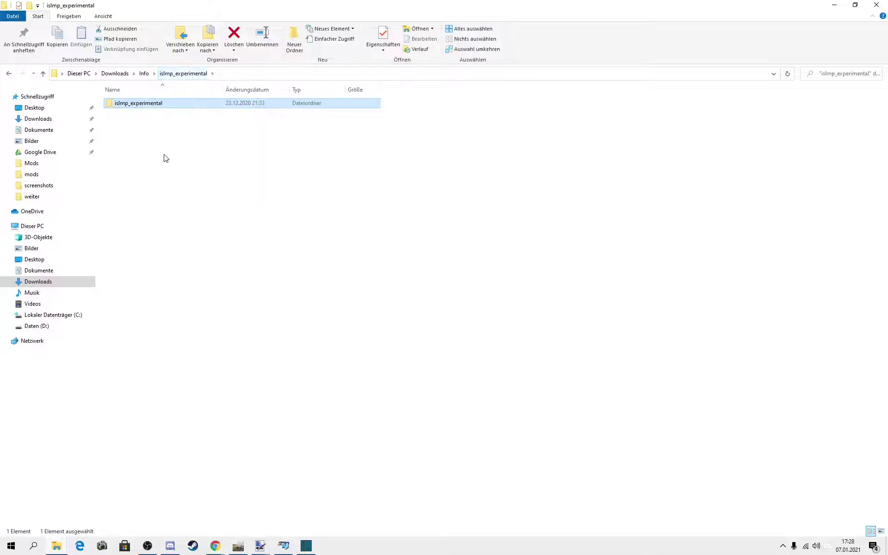
right_click(150, 106)
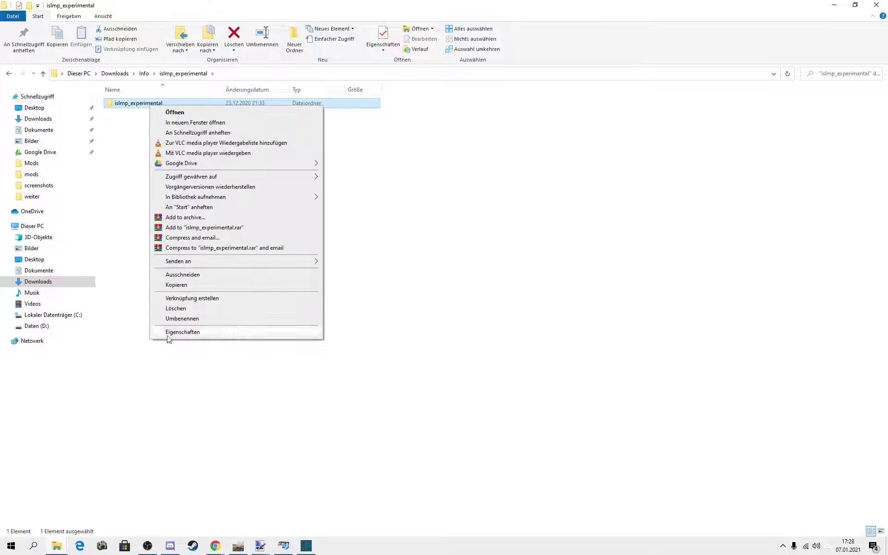
click(177, 333)
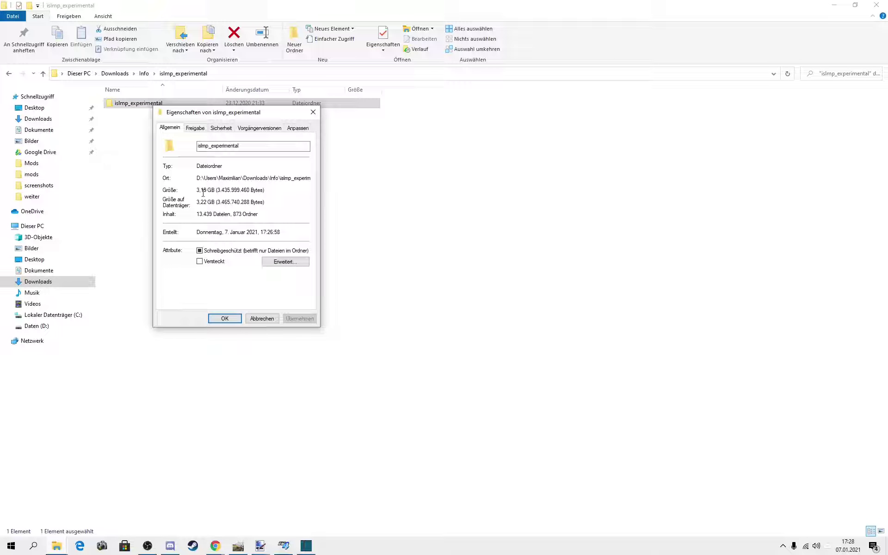
drag(197, 190, 208, 190)
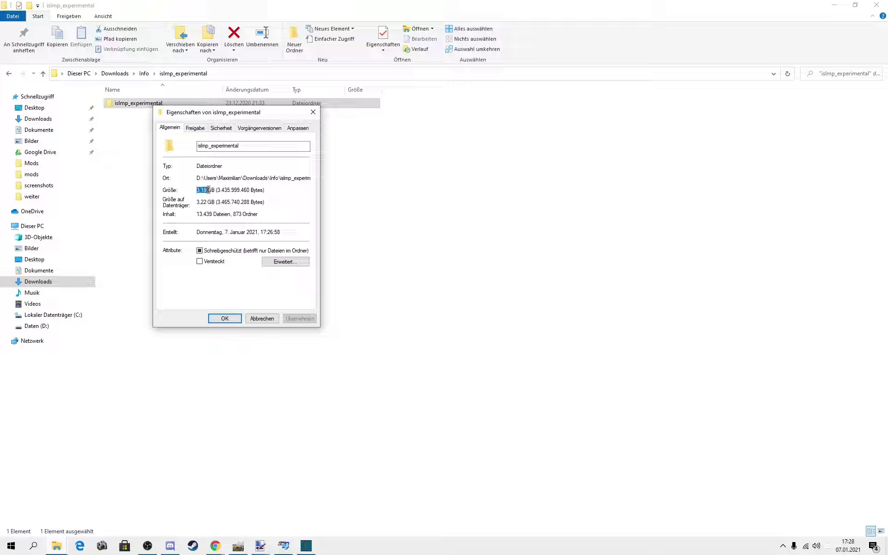
click(313, 112)
click(270, 156)
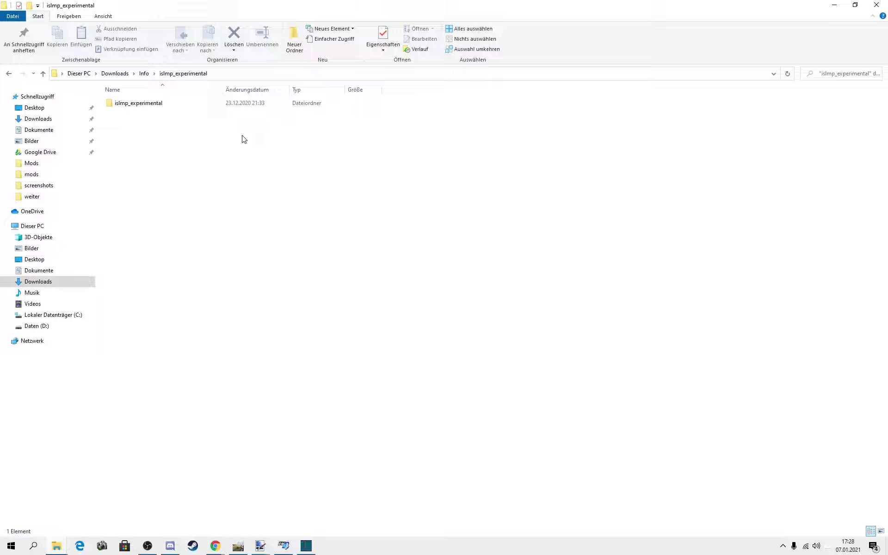
- Cut the inner islmp_experimental folder to the clipboard
click(175, 108)
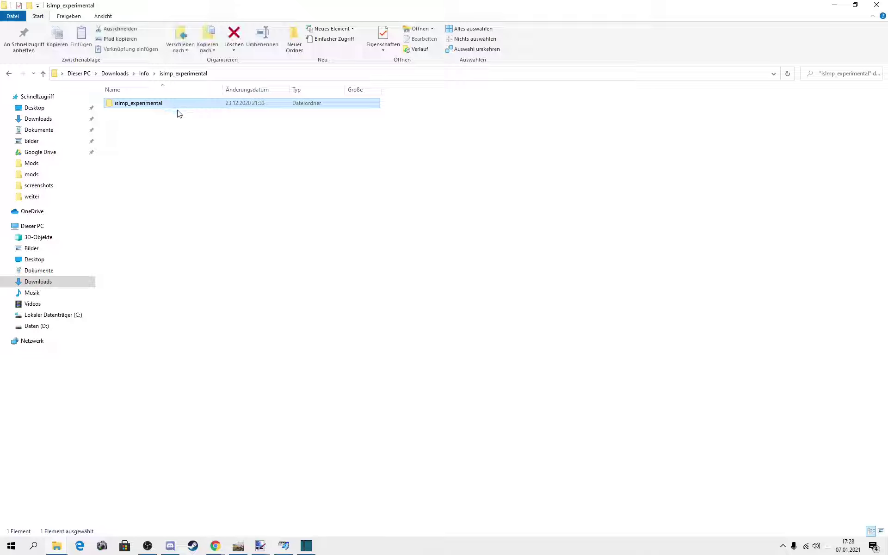
right_click(177, 104)
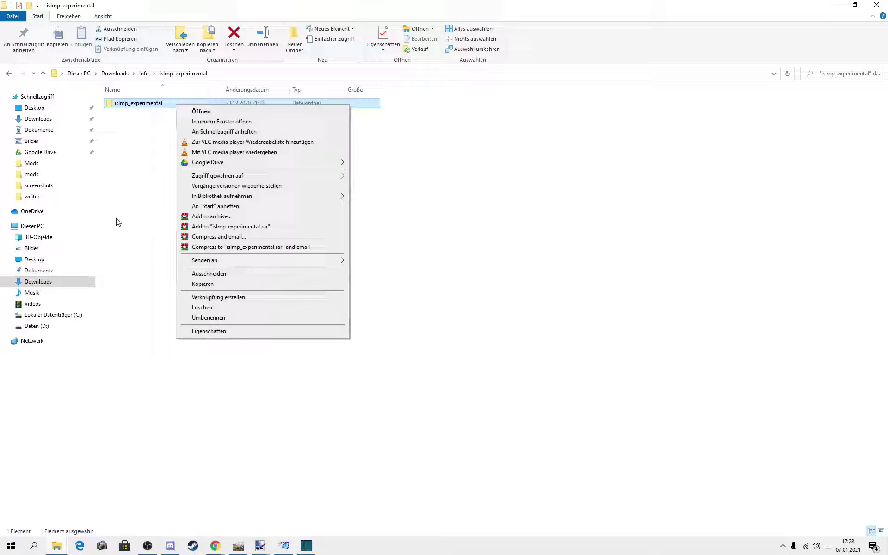
click(202, 273)
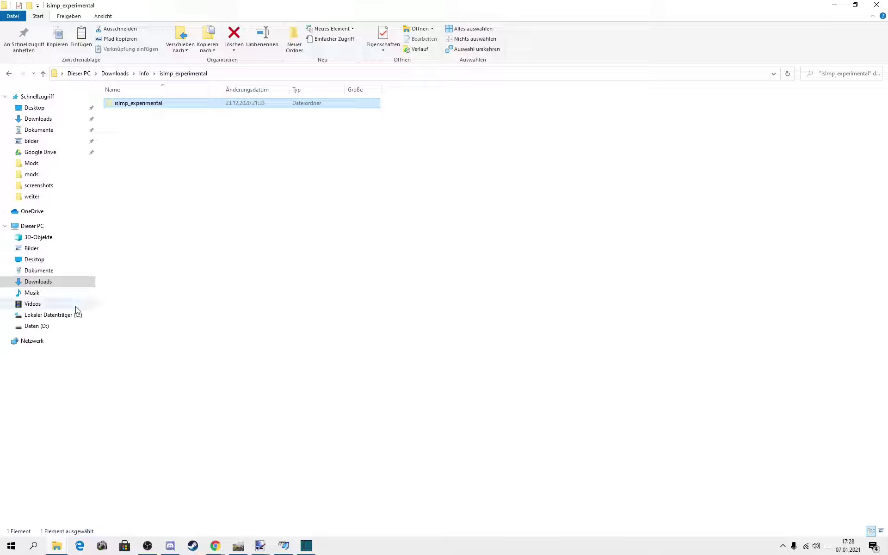
- Open the game's Mods folder at C:\Programme (x86)\sixteen tons entertainment\Emergency4\Mods
click(63, 316)
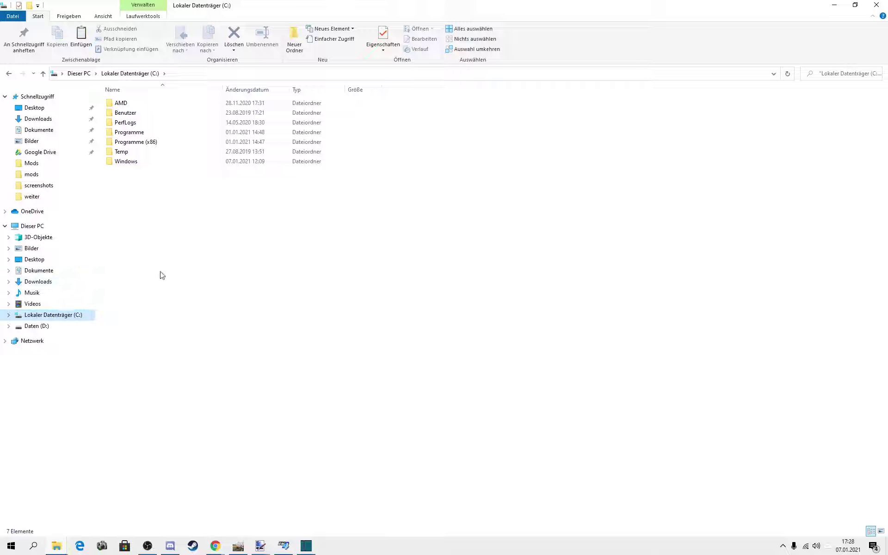
double_click(171, 140)
click(173, 337)
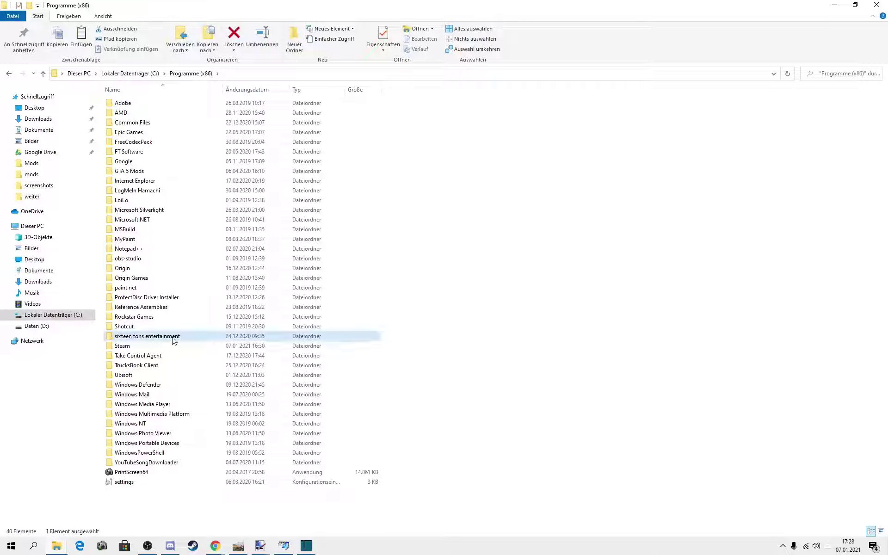
double_click(174, 337)
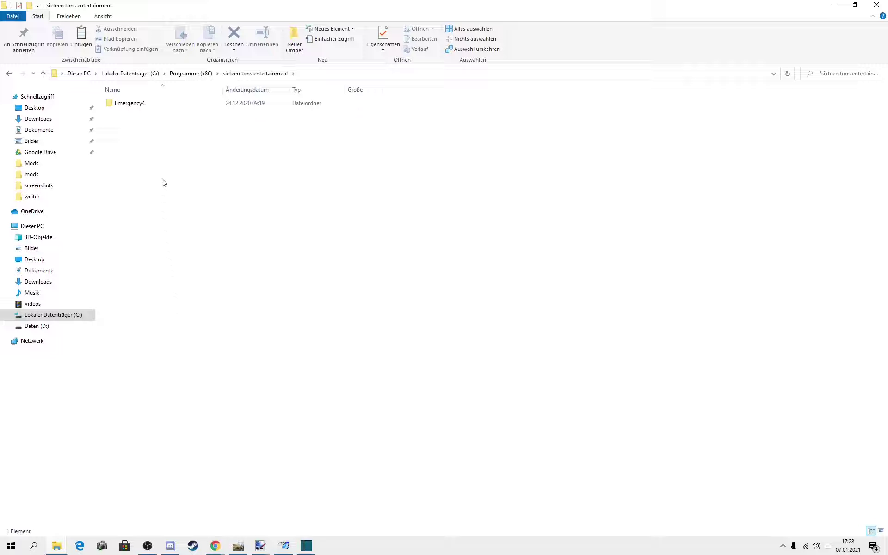
double_click(167, 107)
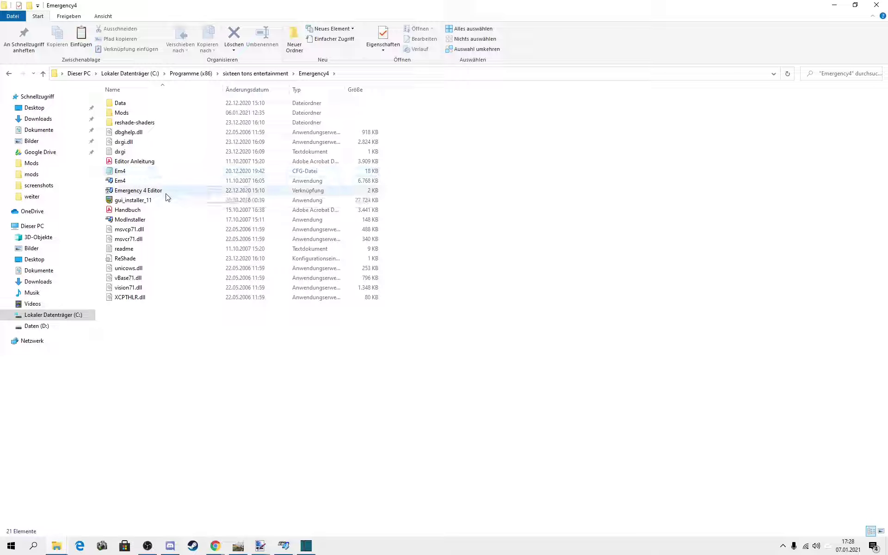
double_click(135, 114)
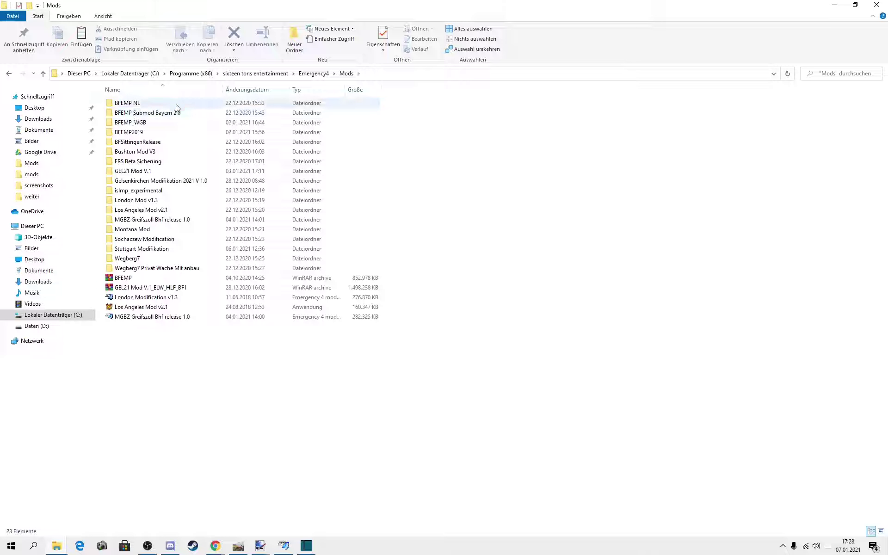
- Paste the cut islmp_experimental folder into the Mods folder and cancel the move while it is running
right_click(202, 351)
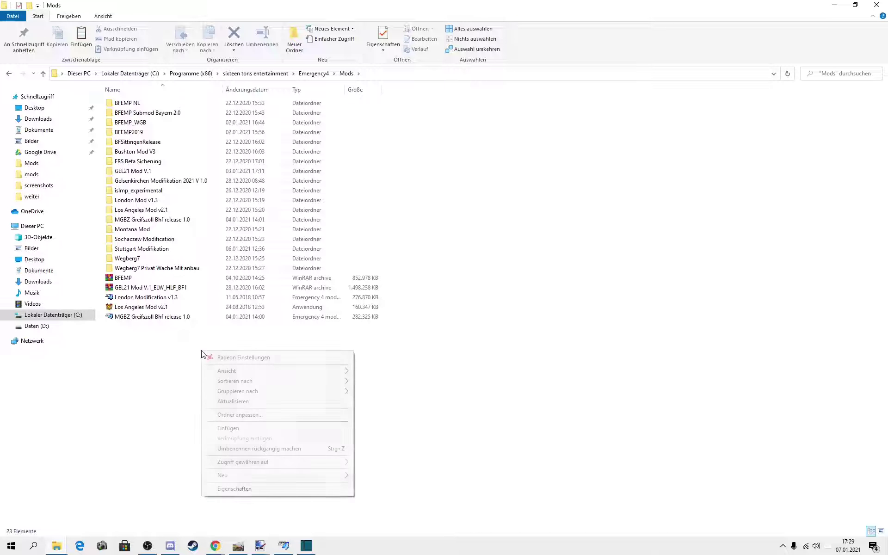
click(232, 429)
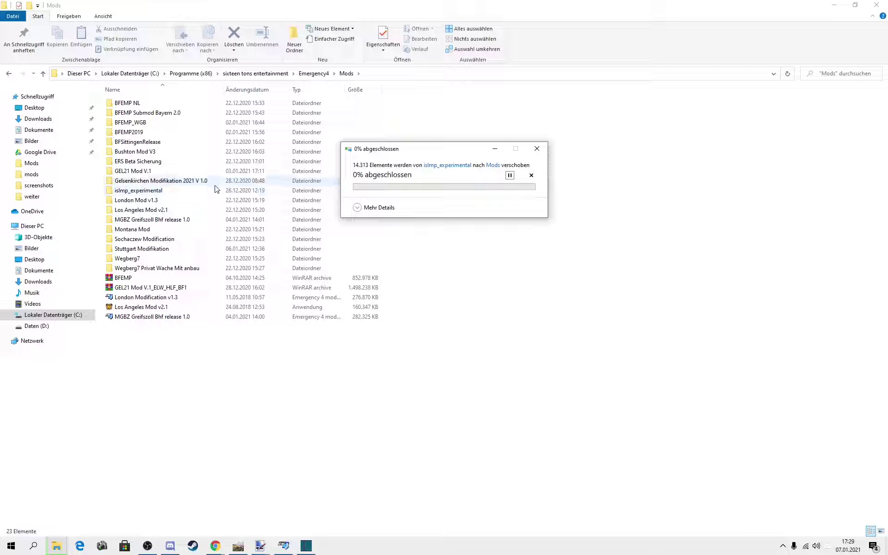
click(538, 150)
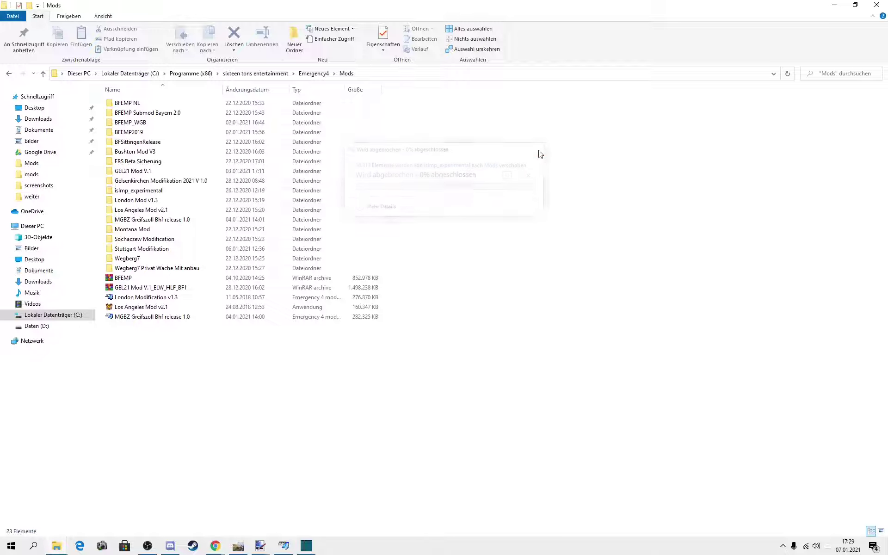
- Inspect the Models\Wachen files inside the installed islmp_experimental mod folder and return to the Mods folder
double_click(174, 190)
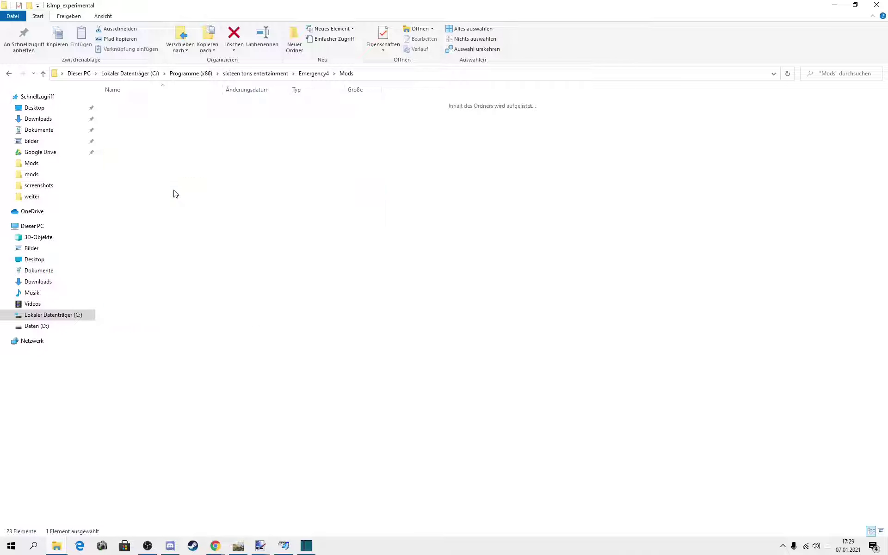
double_click(139, 173)
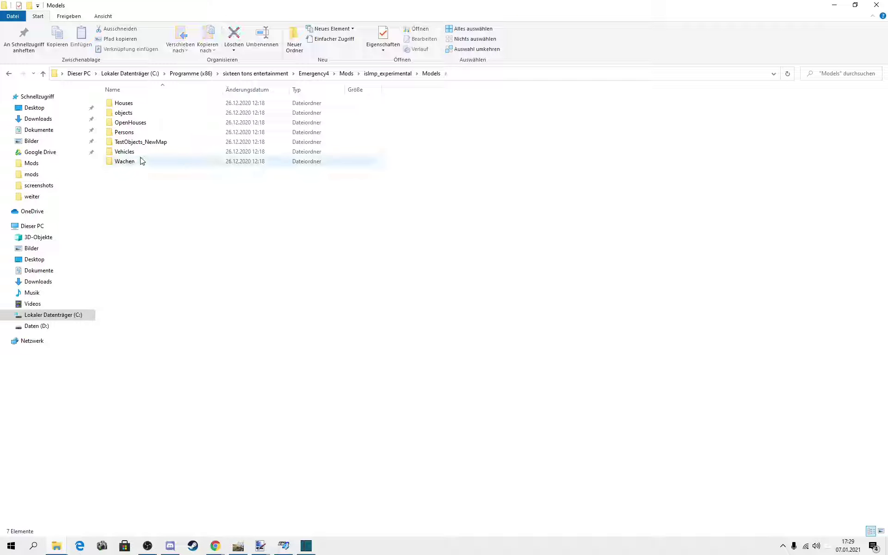
double_click(142, 161)
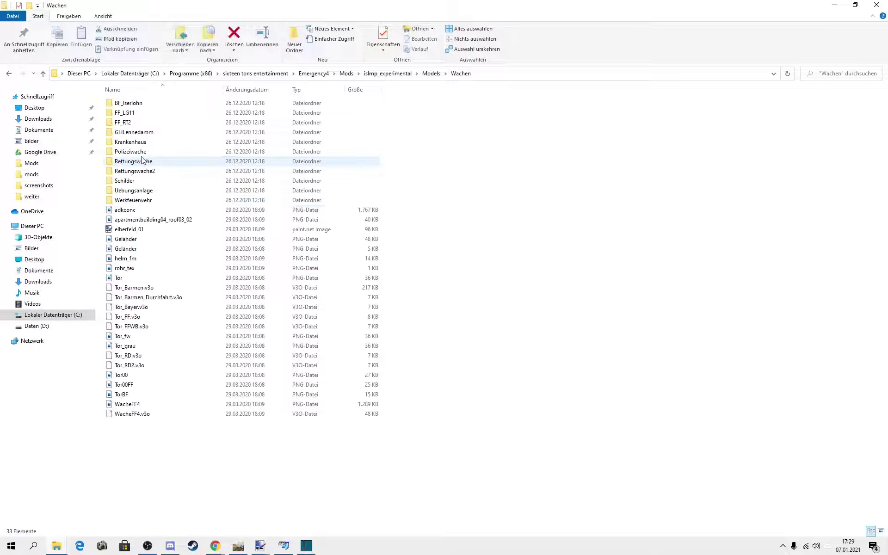
click(9, 74)
click(9, 73)
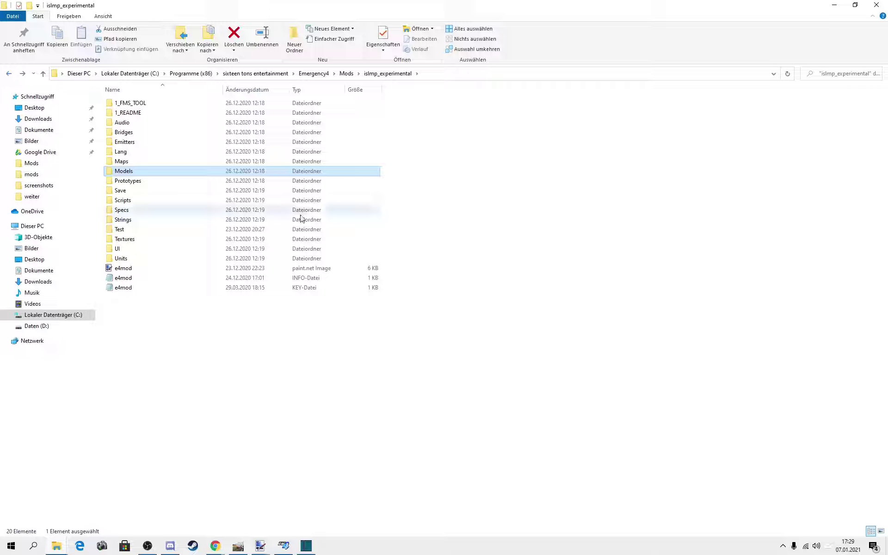
click(346, 73)
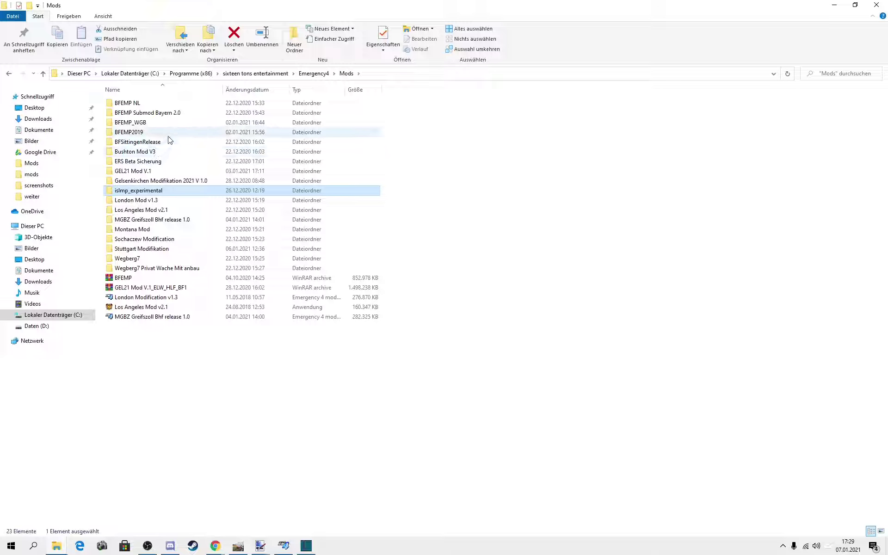
- Clear the folder selection and go up to the Emergency4 game folder
click(426, 200)
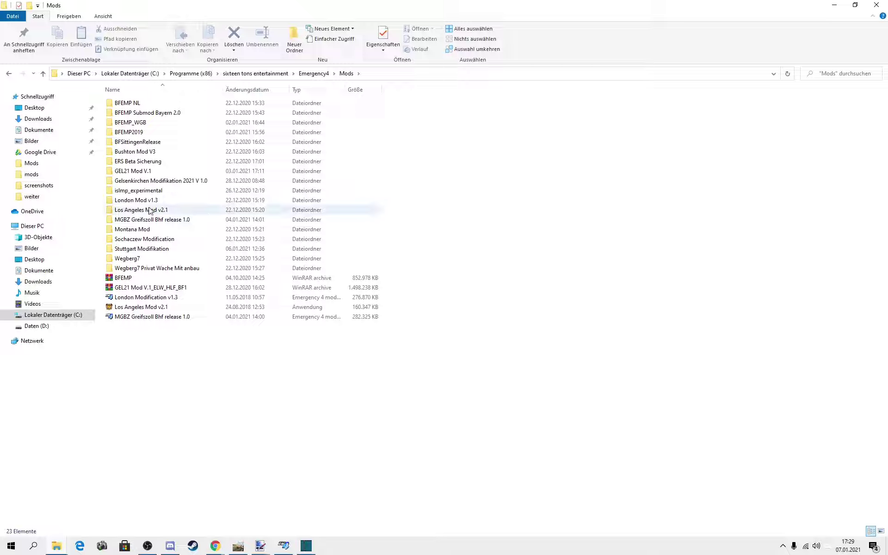
click(312, 74)
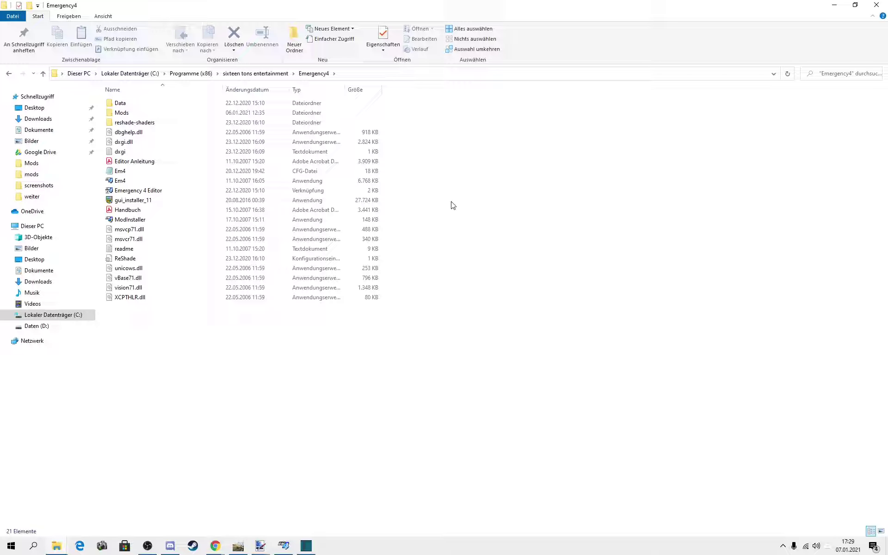